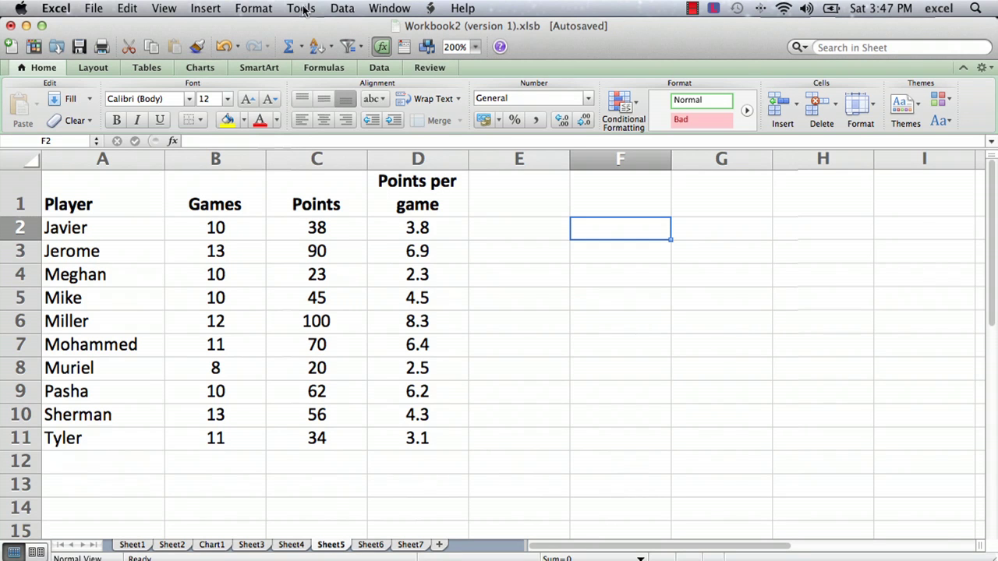
Protect Sheet5 with a blank password through Tools > Protection > Protect Sheet
left_click(300, 9)
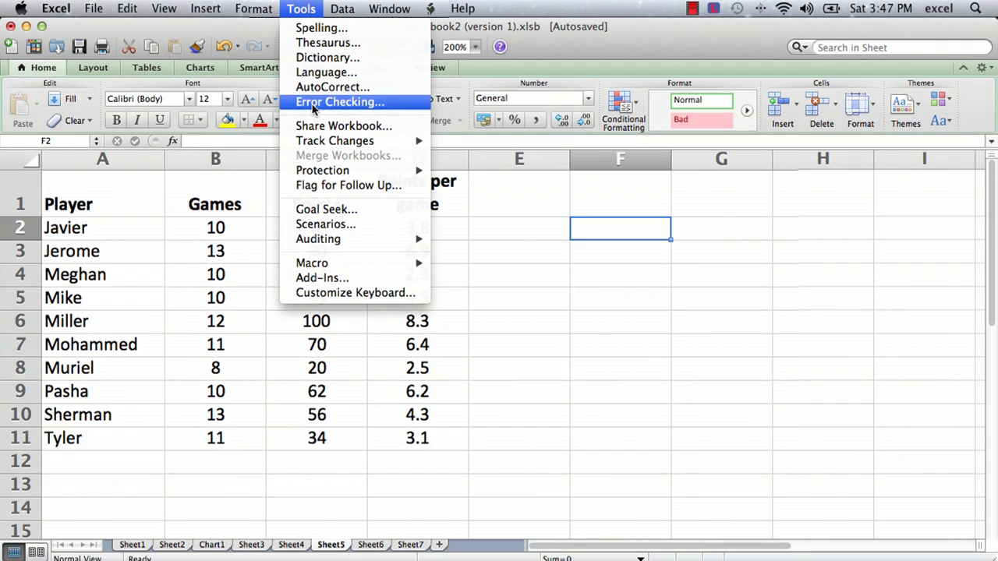
mouse_move(325, 171)
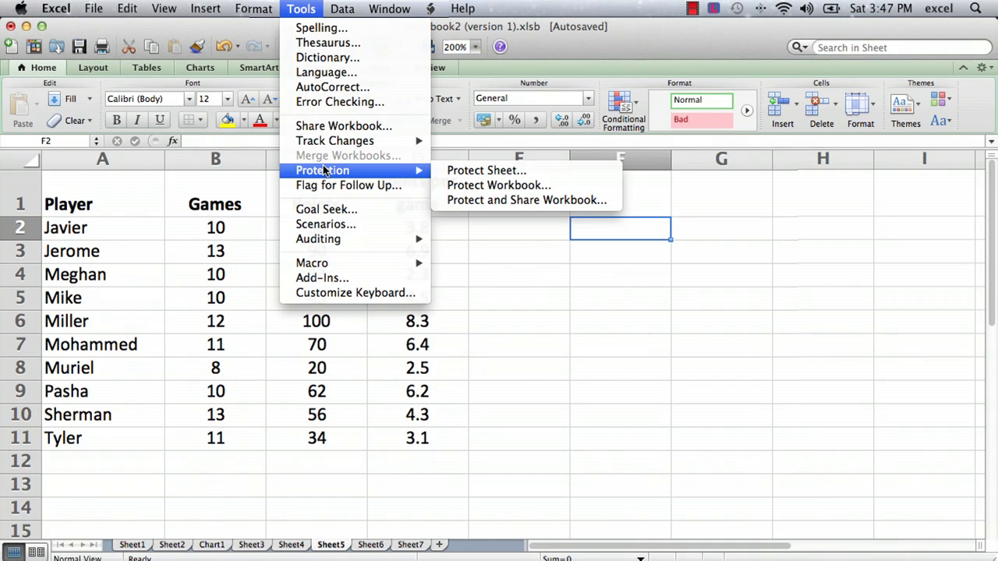
left_click(470, 171)
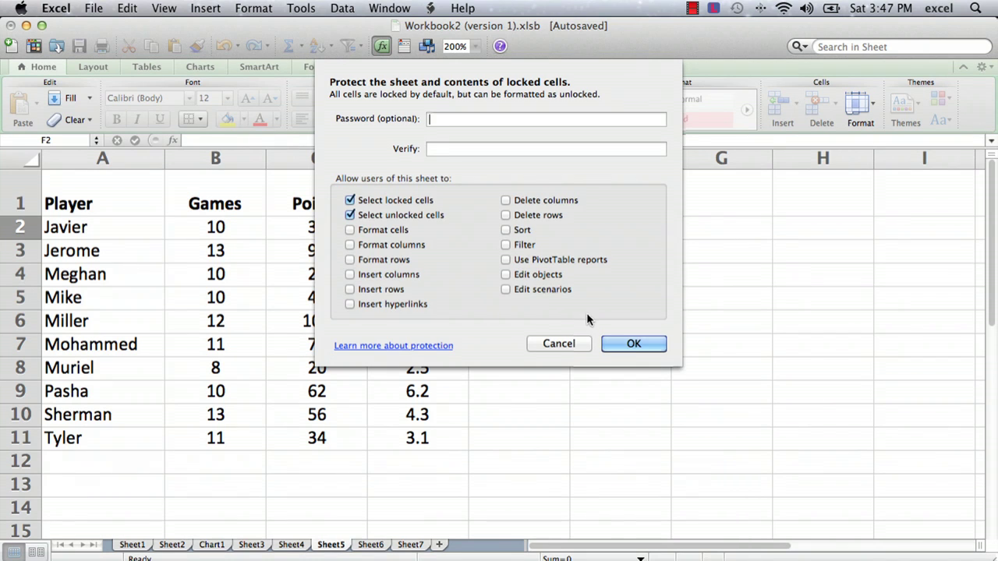
left_click(632, 345)
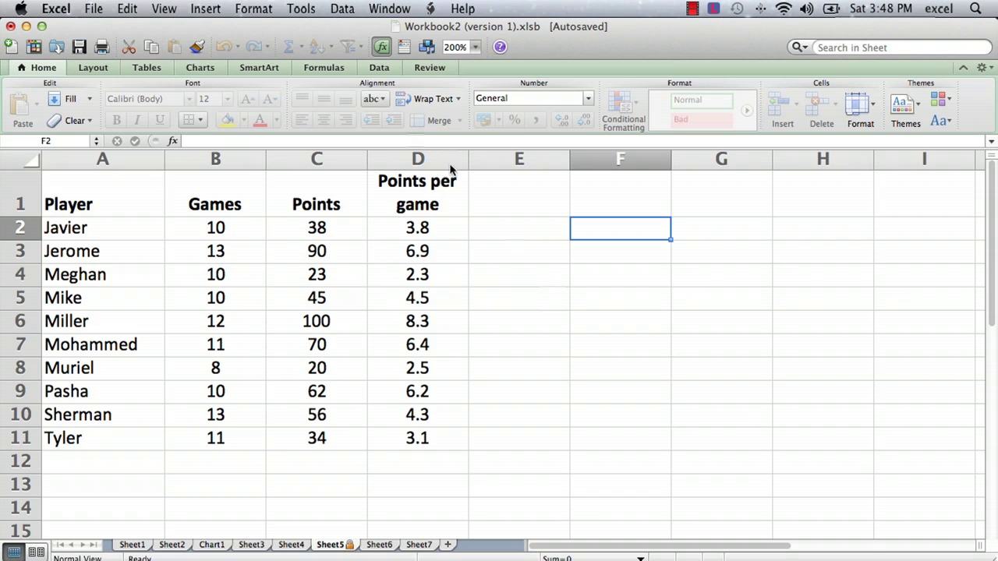
Unprotect Sheet5 through Tools > Protection so all its cells are editable again
left_click(267, 8)
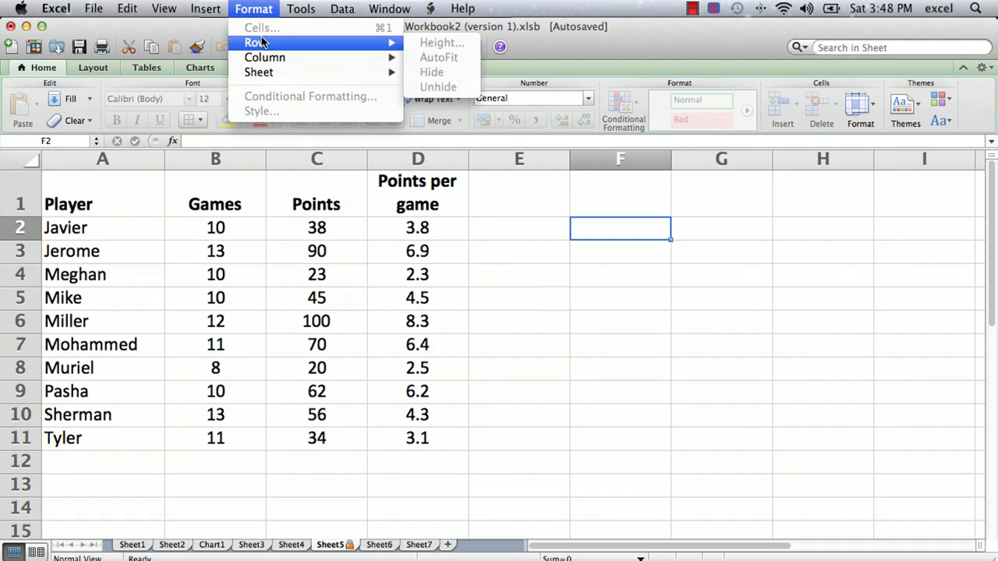
left_click(257, 7)
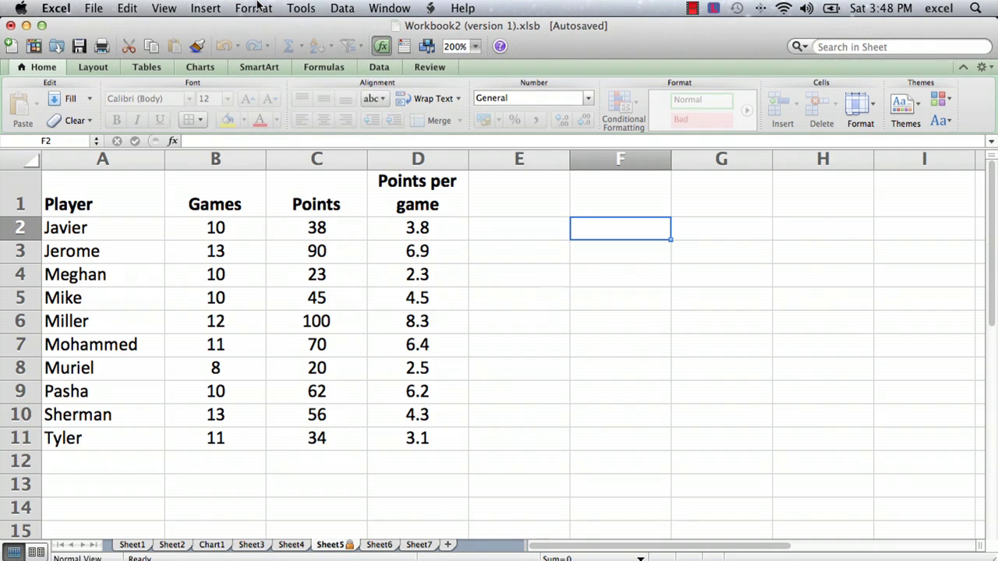
left_click(343, 8)
mouse_move(302, 6)
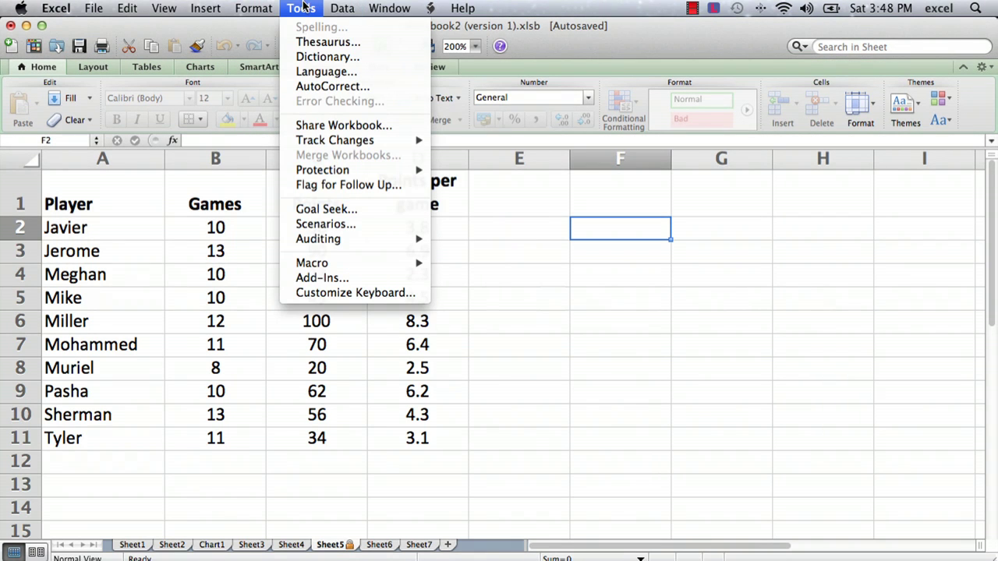
mouse_move(374, 170)
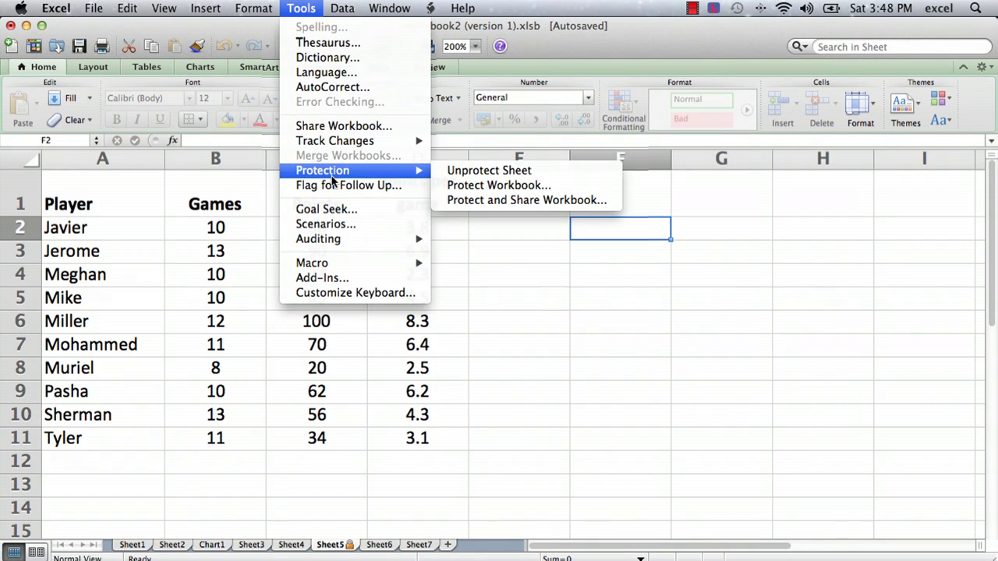
left_click(473, 170)
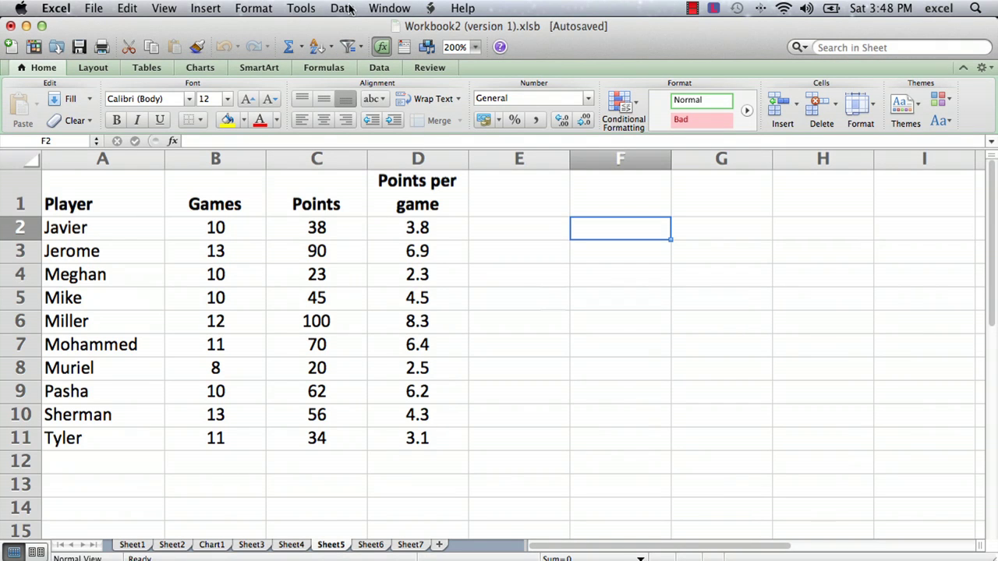
left_click(265, 8)
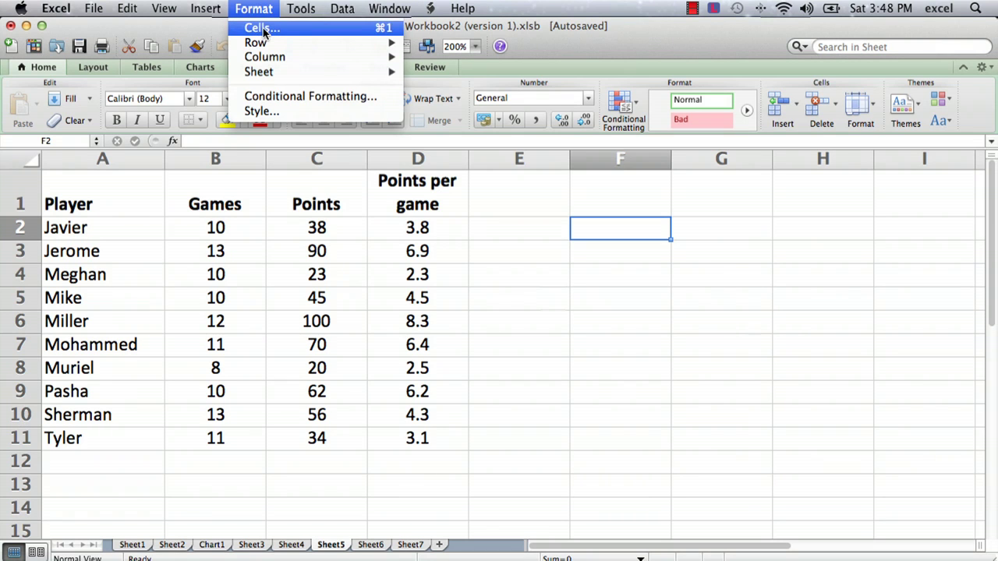
left_click(260, 28)
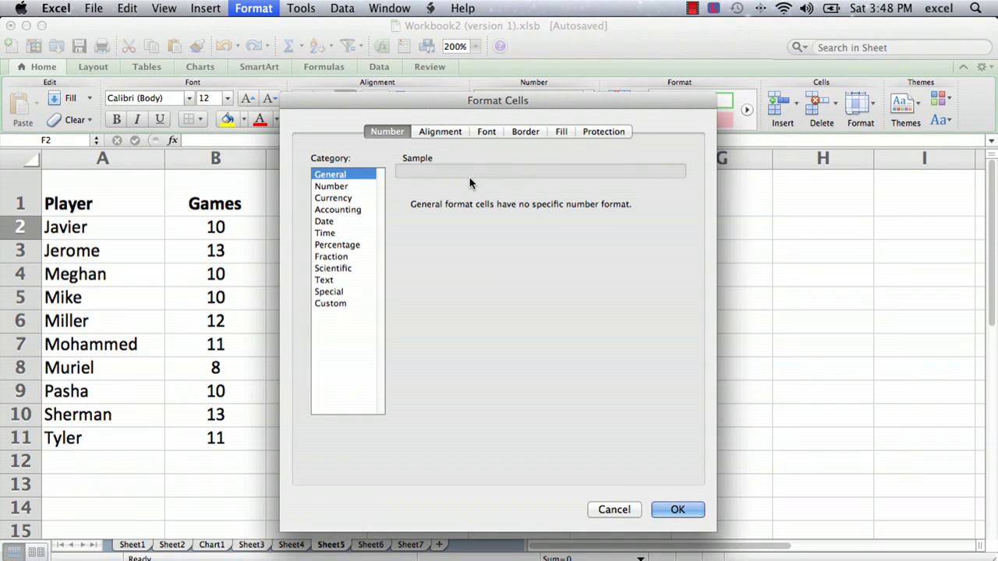
left_click(605, 132)
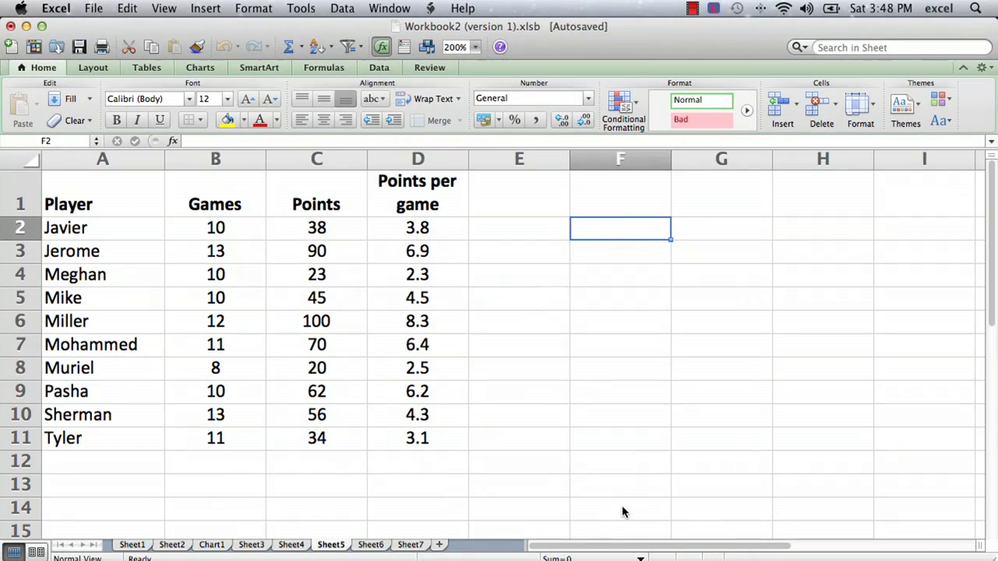
left_click(591, 363)
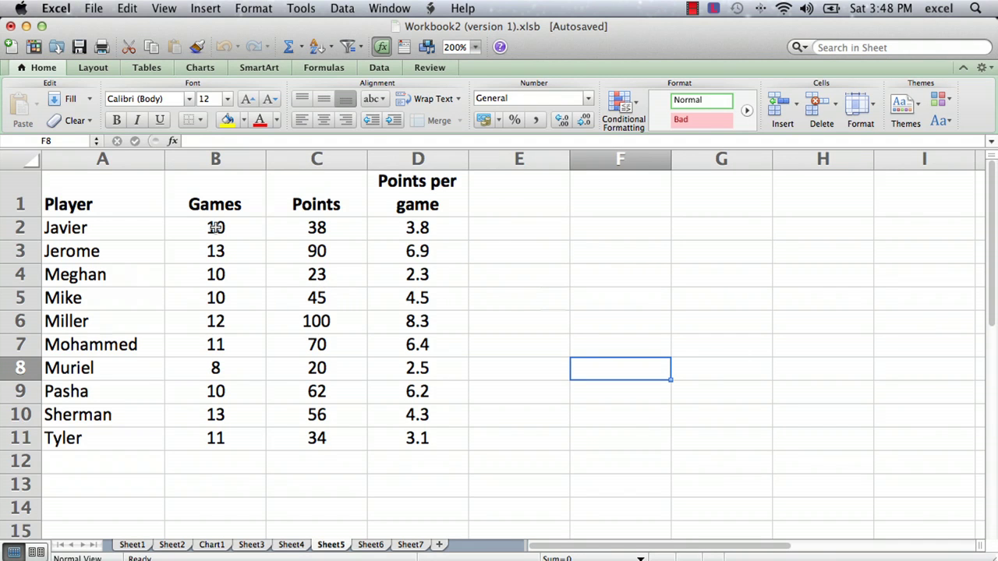
Clear the Locked option in Format Cells > Protection for the Games and Points range B2:C11
left_click_drag(215, 227, 321, 437)
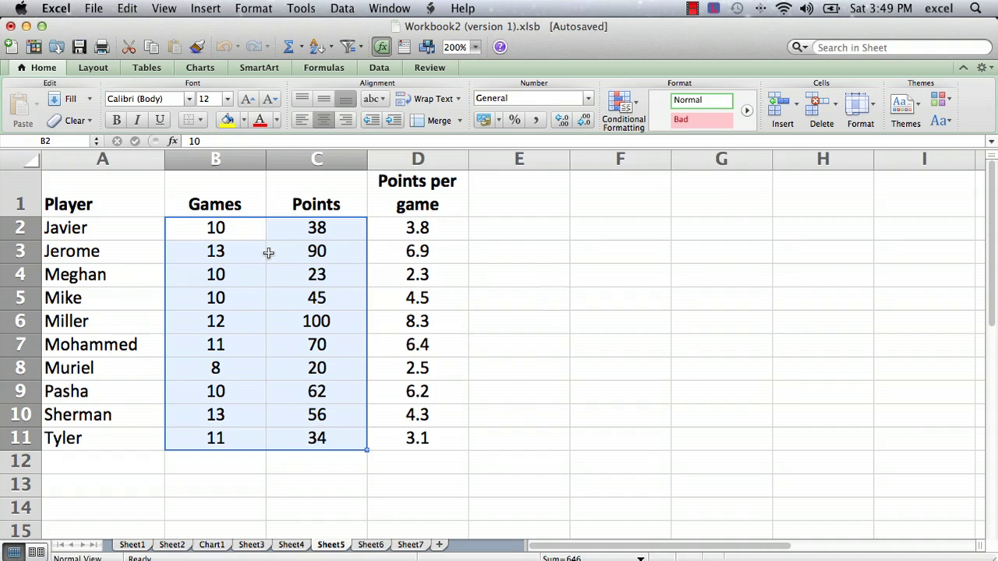
left_click(267, 7)
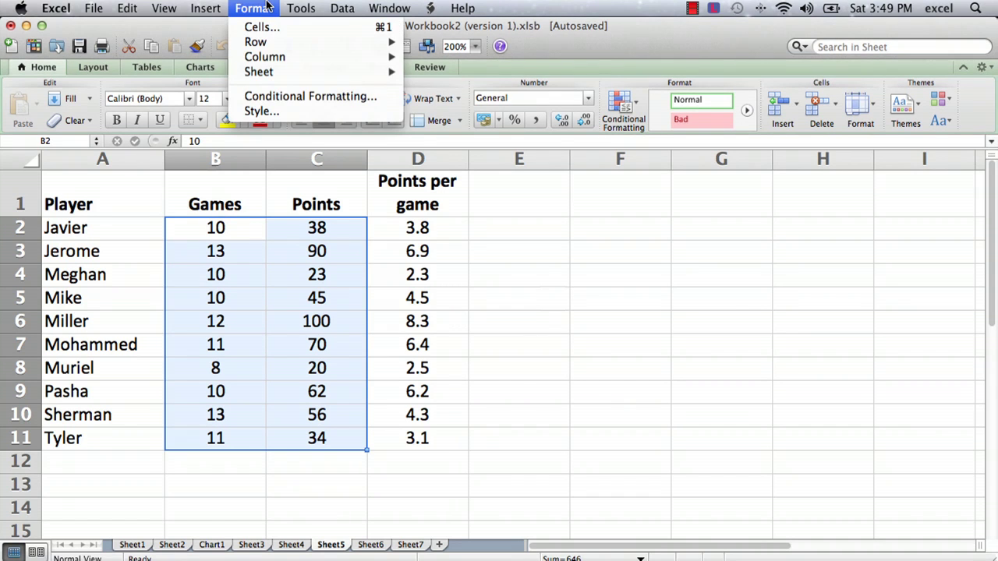
left_click(267, 29)
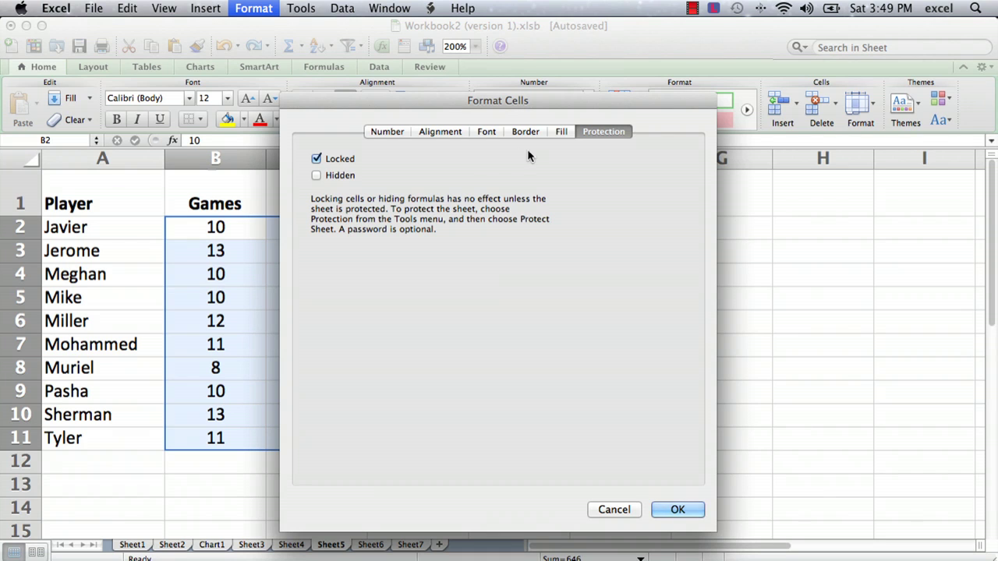
left_click(315, 159)
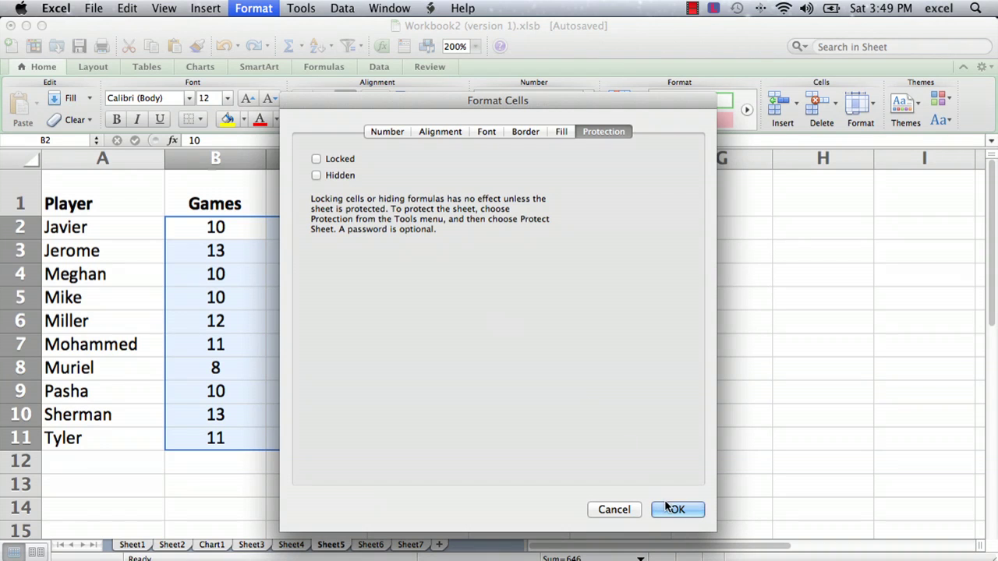
left_click(672, 508)
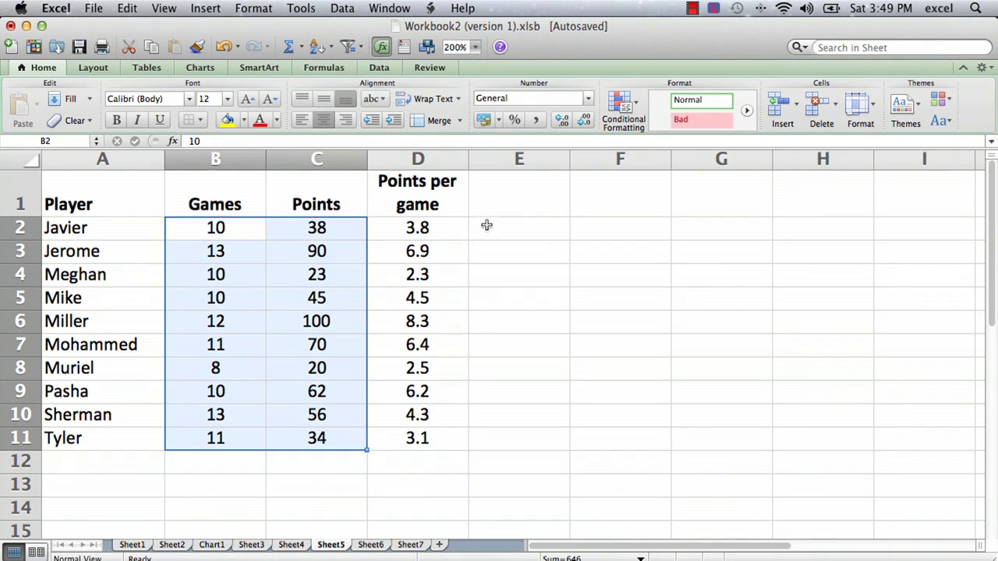
Protect Sheet5 through Tools > Protection > Protect Sheet, entering a password
left_click(310, 8)
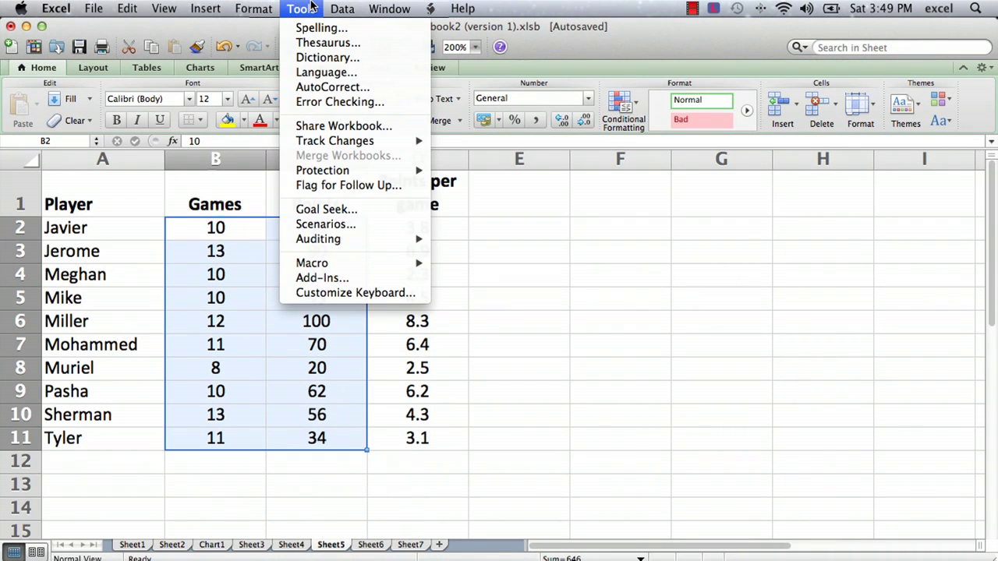
mouse_move(321, 176)
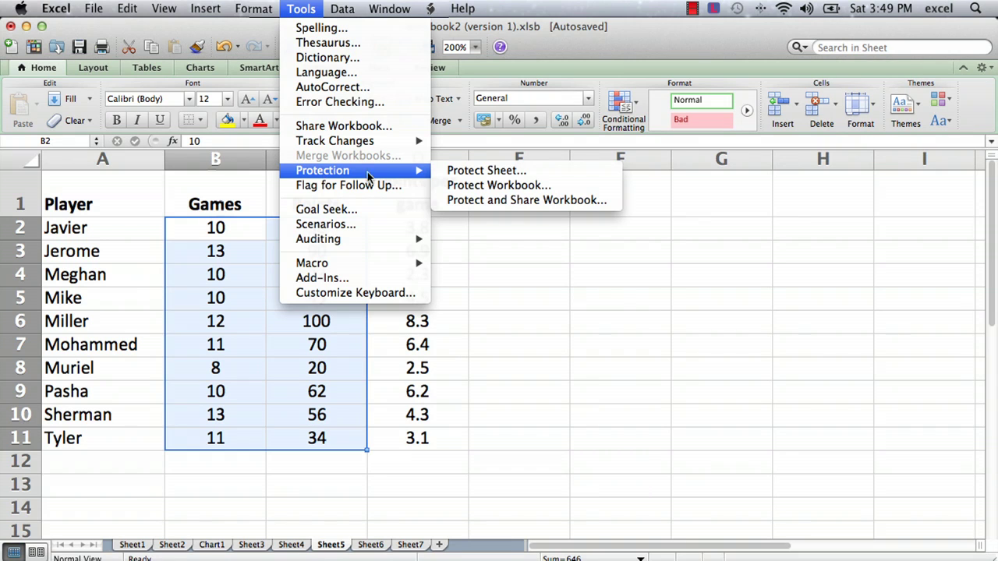
left_click(479, 171)
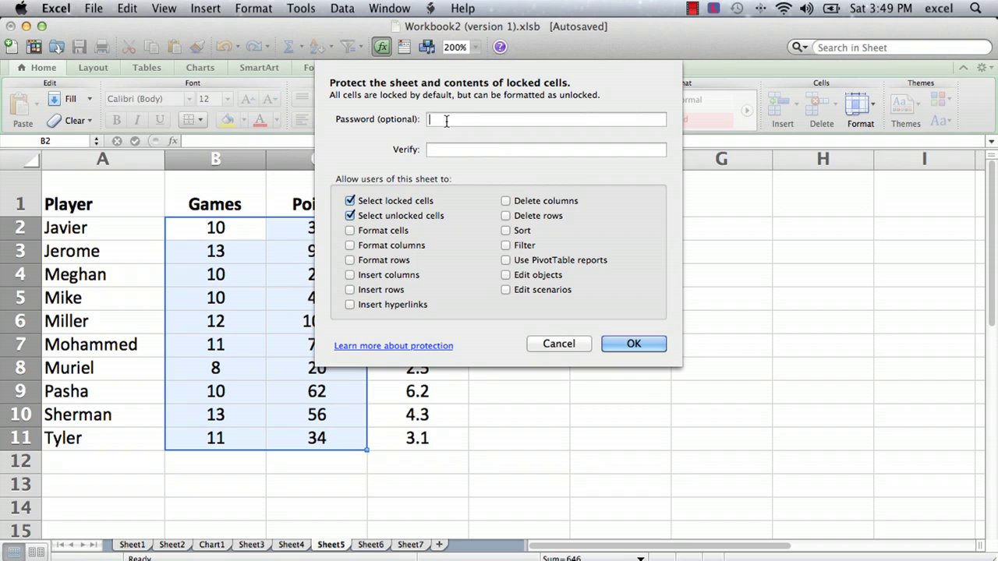
type("•••••")
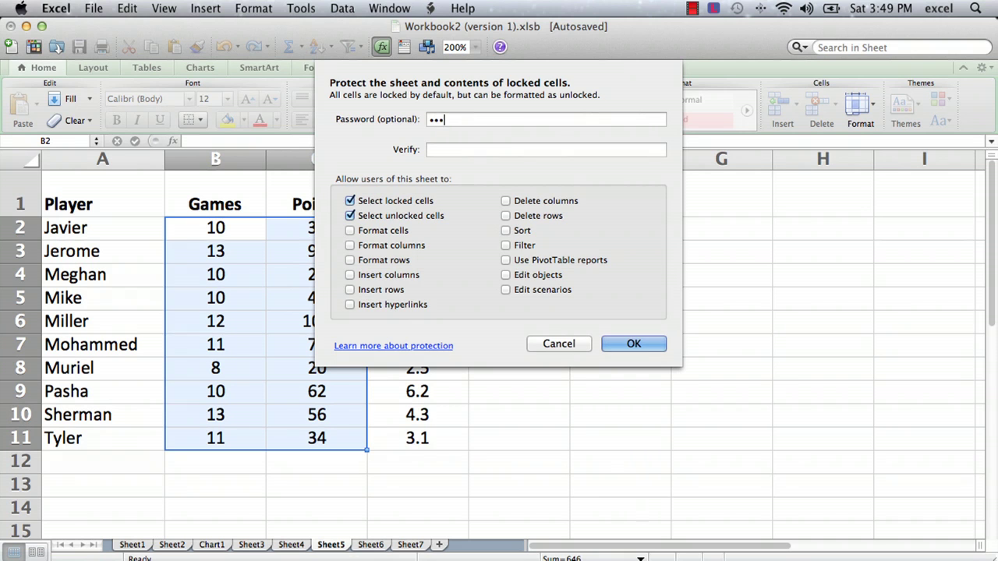
type("•••••")
left_click(631, 344)
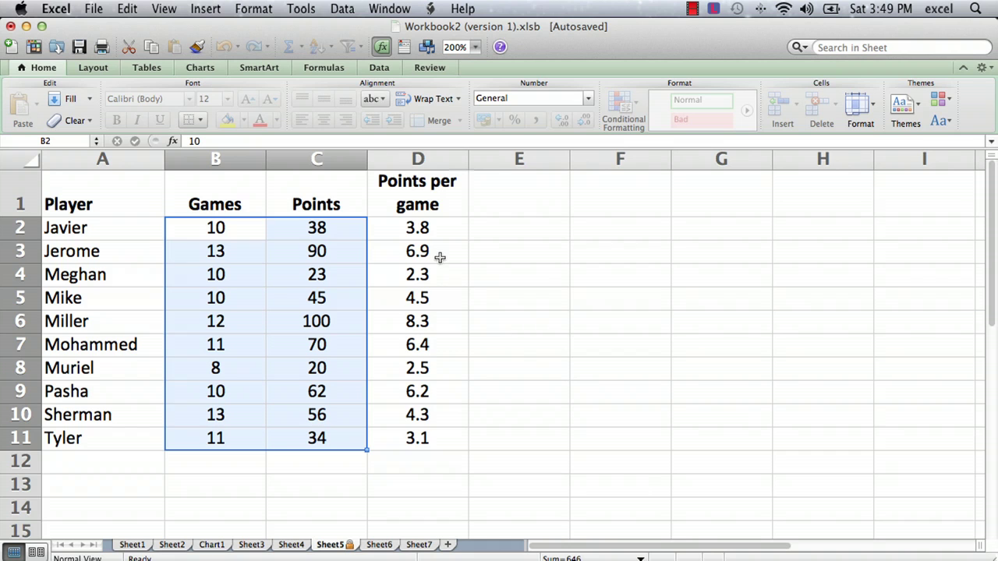
left_click(414, 225)
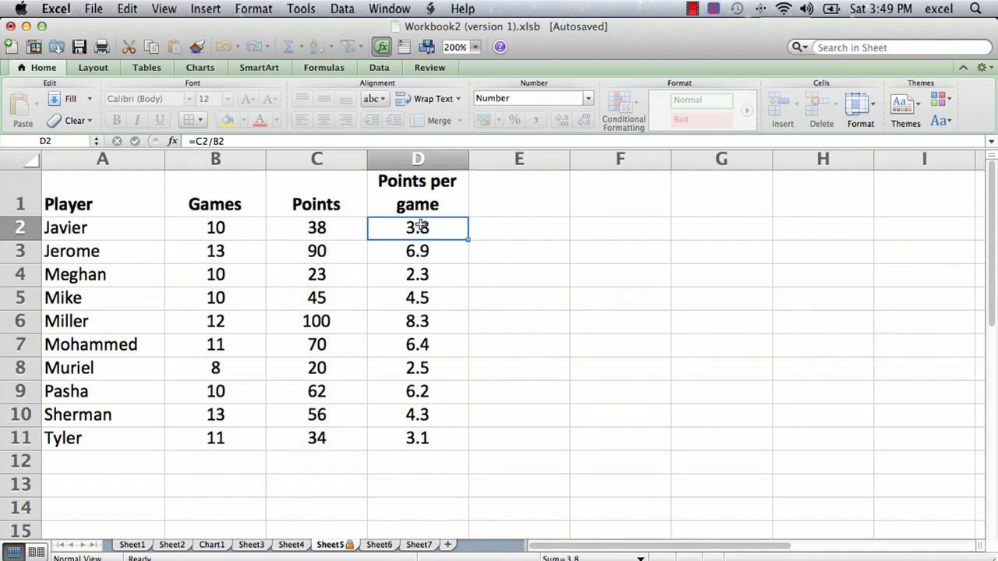
key("Delete")
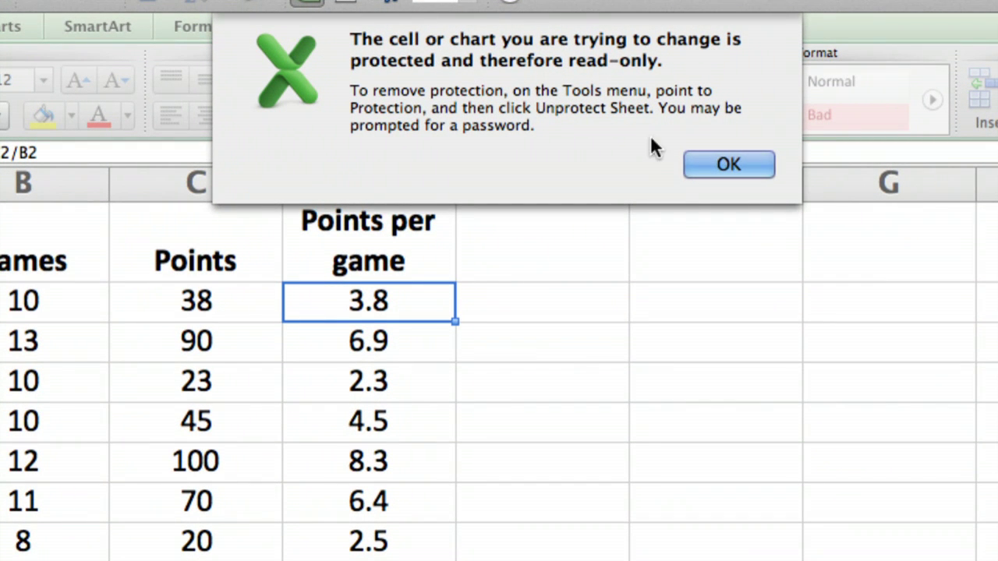
left_click(699, 163)
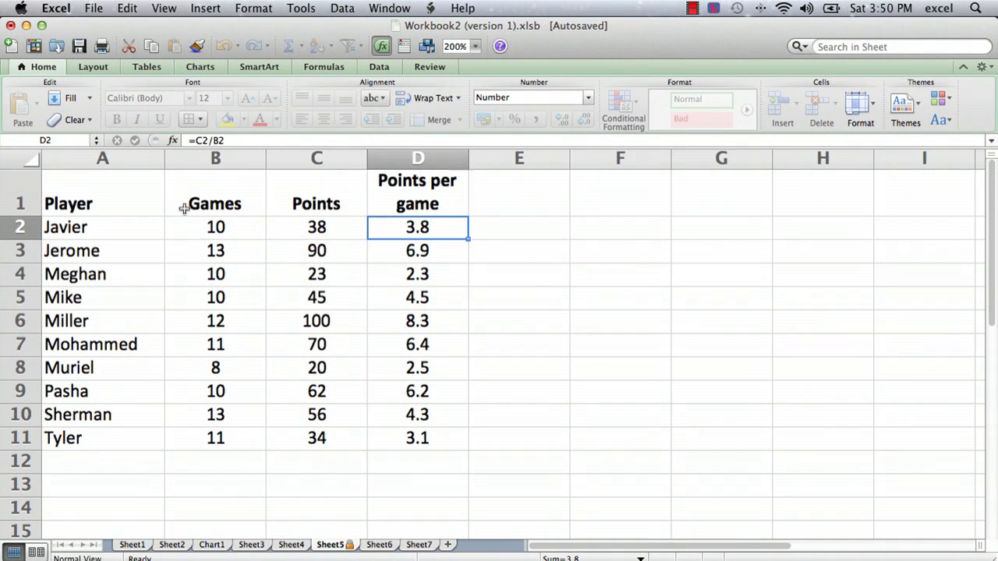
left_click(127, 226)
double_click(126, 226)
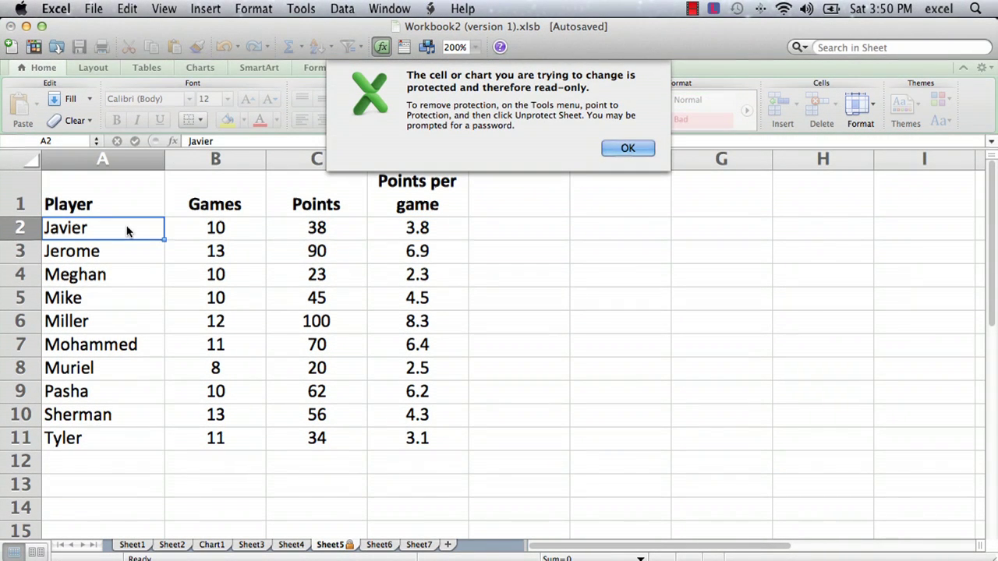
key("Return")
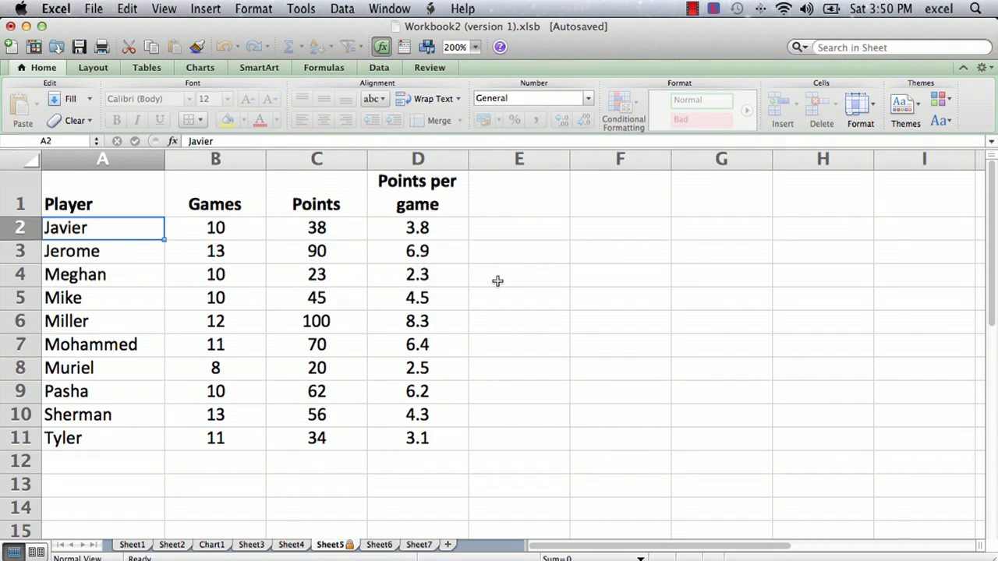
Enter 11 Games in B2 and 45 Points in C2
left_click(248, 225)
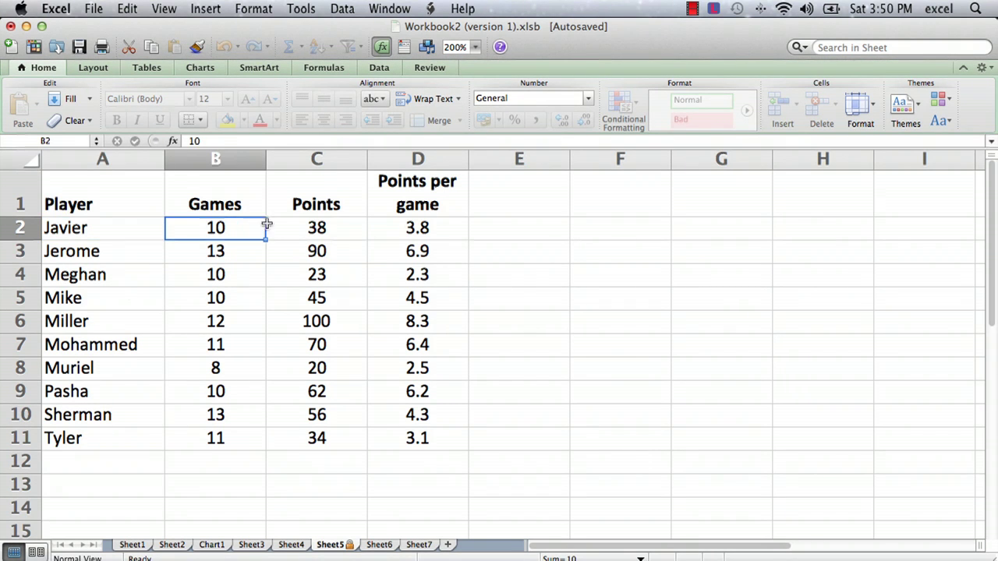
type("11")
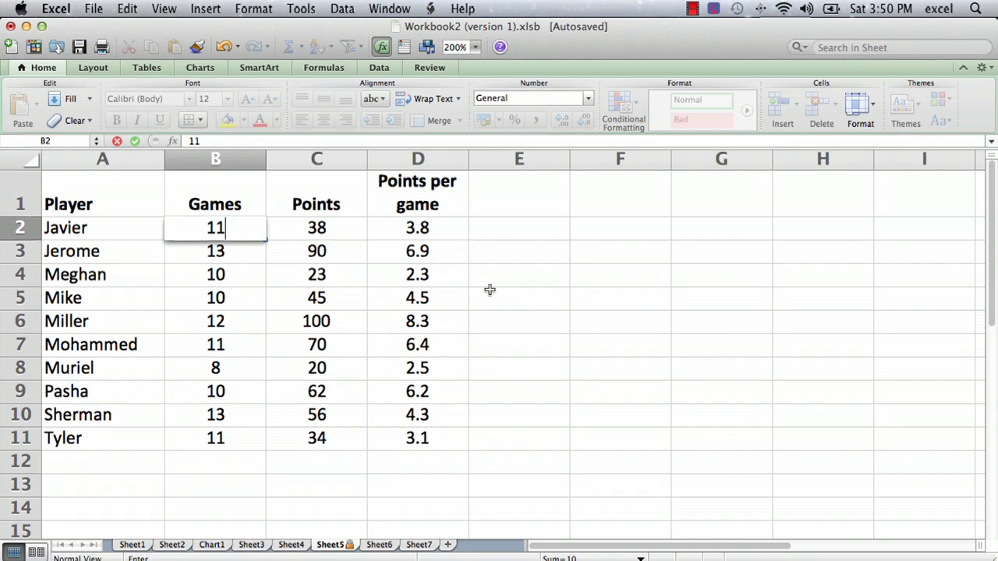
key("Tab")
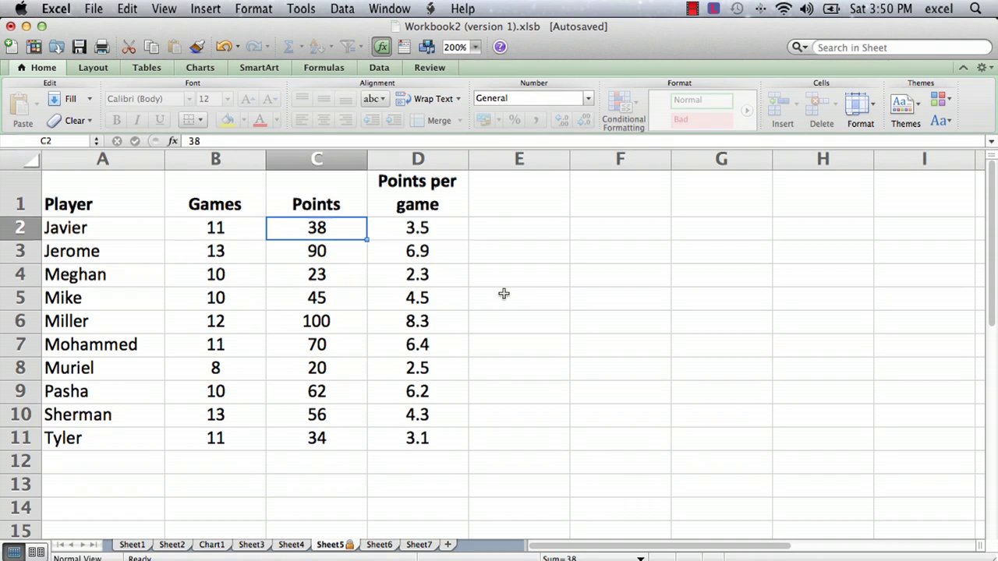
type("45")
key("Return")
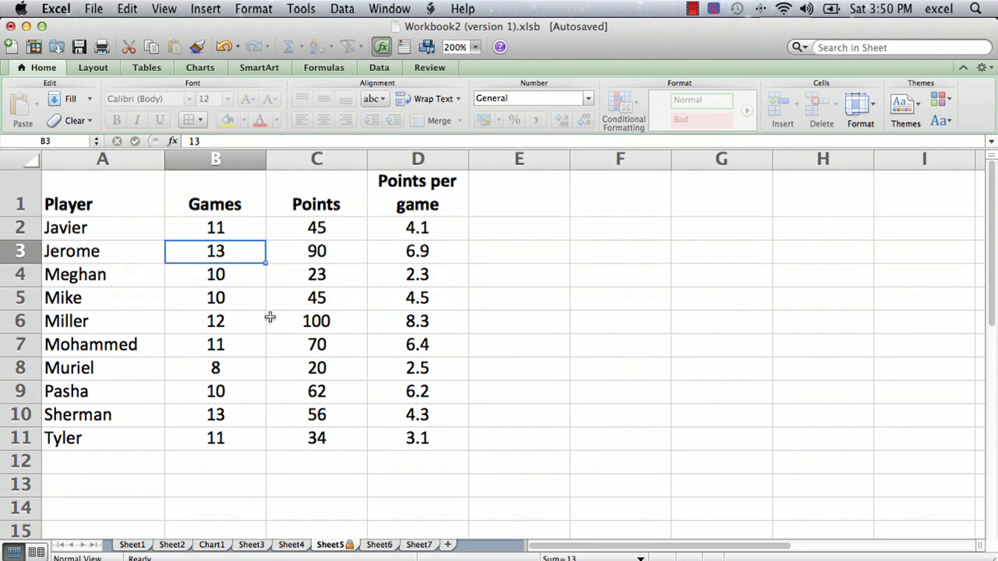
Enter 14 in B3 and 105 in C3, then confirm the formula in D3 is read-only
type("14")
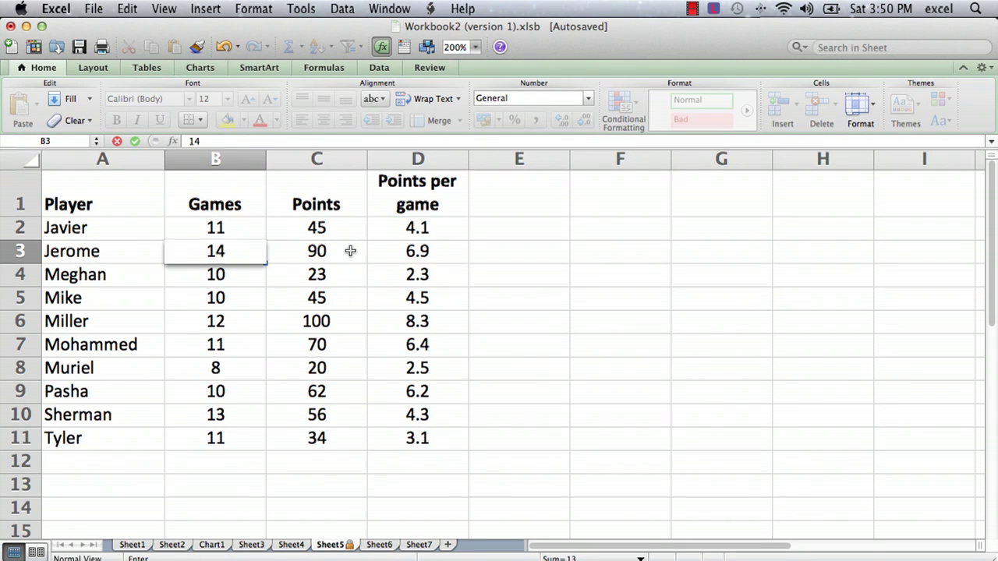
left_click(351, 253)
type("1")
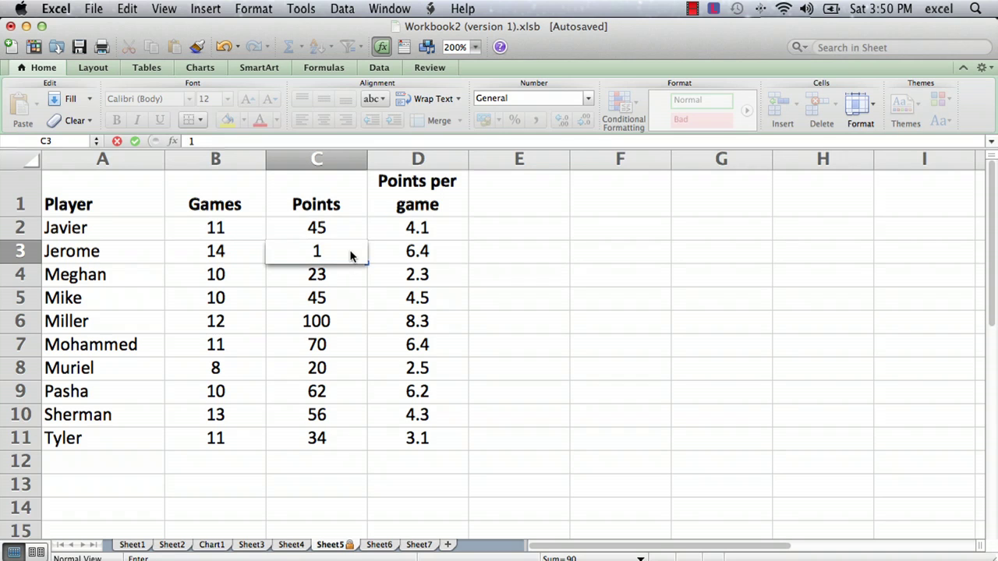
type("505")
key("Return")
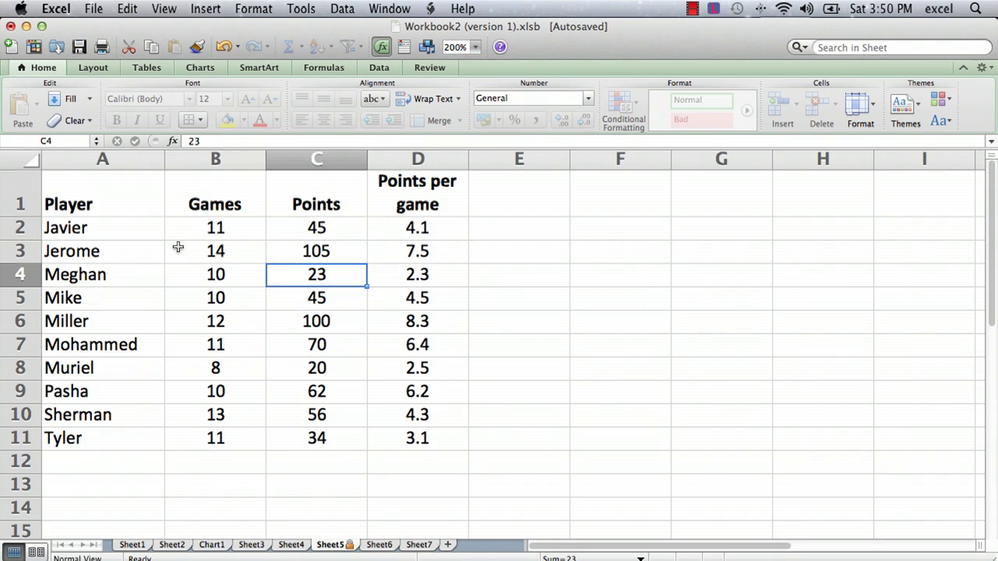
double_click(415, 257)
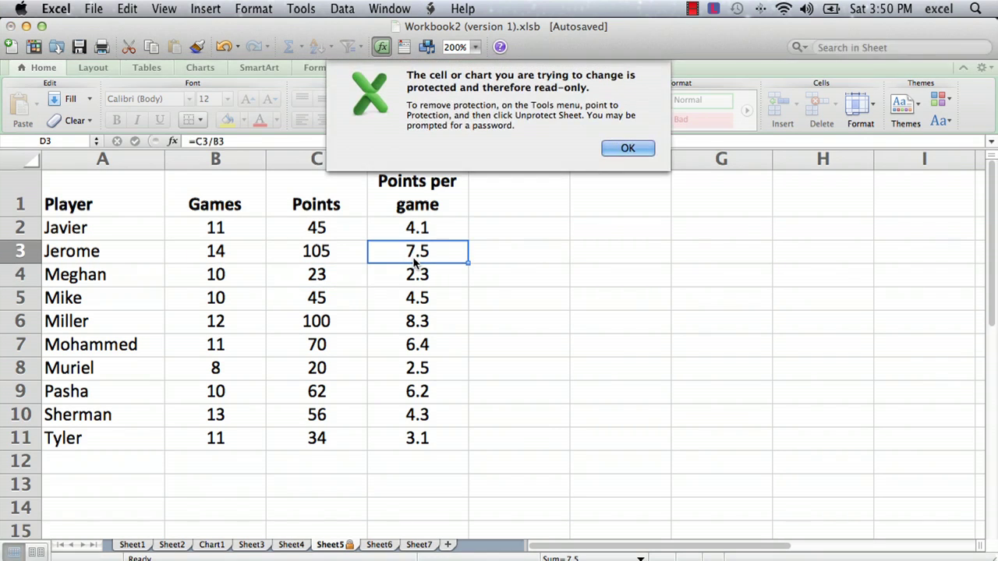
left_click(623, 148)
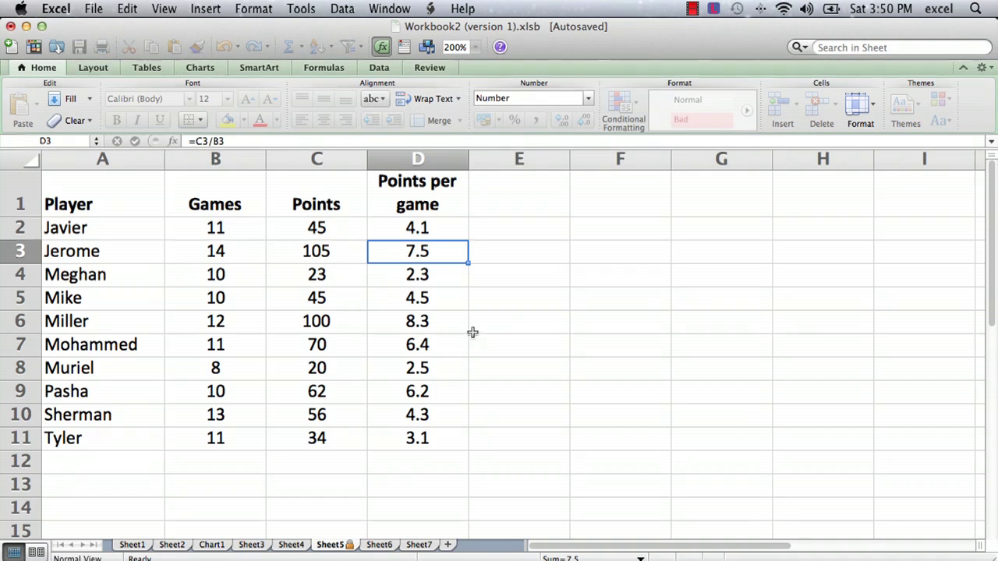